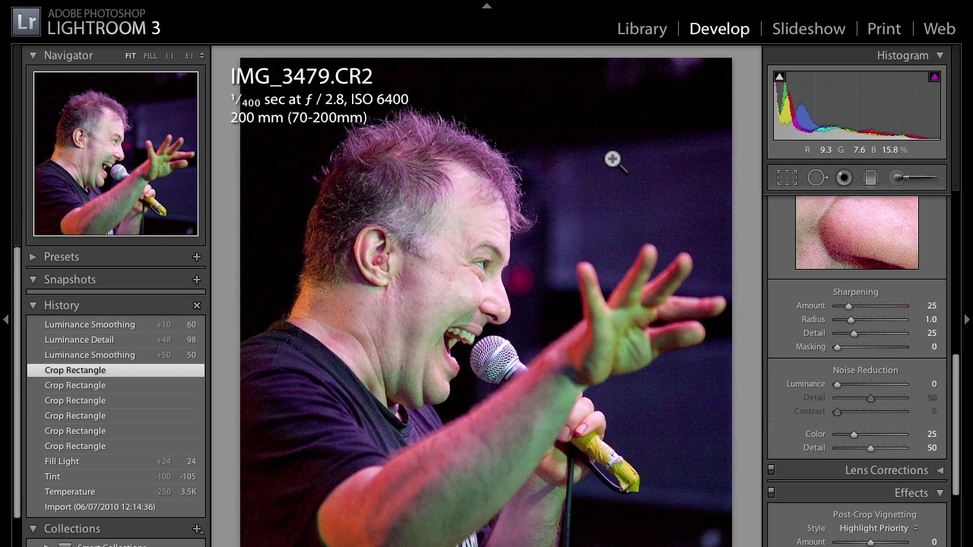
- Magnify the IMG_3479.CR2 portrait on the eye to inspect its noise
click(487, 261)
- Pan the 3:1 close-up across the eye, then return to the whole-photo Fit view
drag(539, 212, 560, 278)
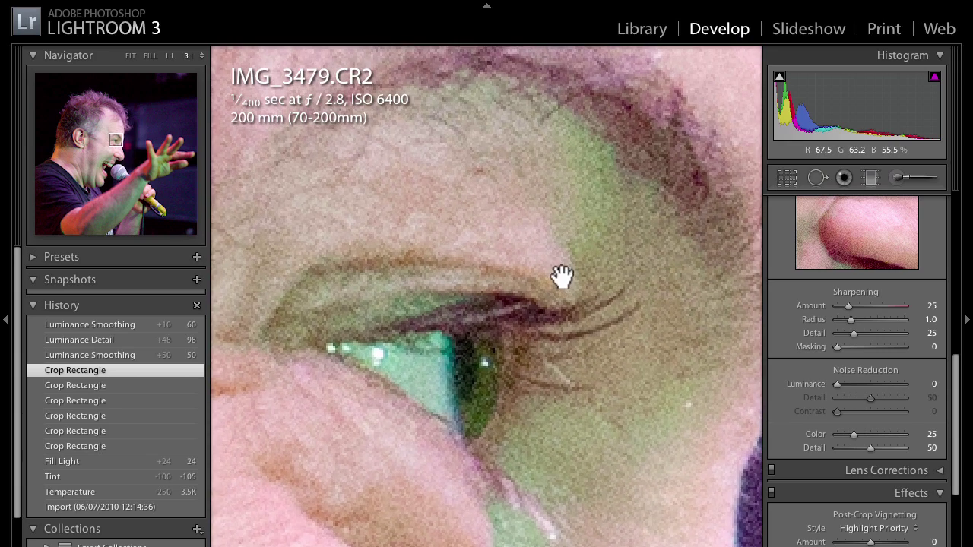
click(561, 276)
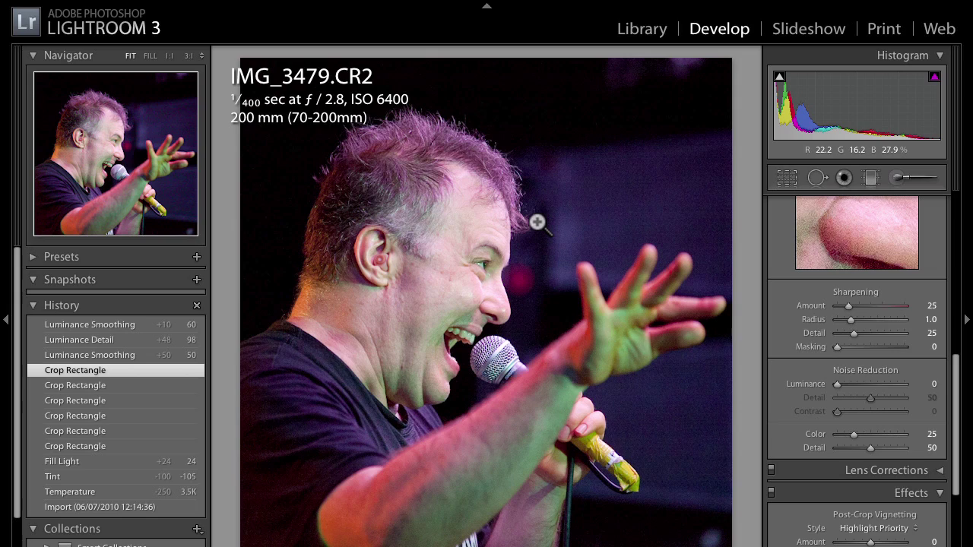
- Switch to the Lightroom 2 desktop and magnify IMG_3479.CR2 to 3:1 centred on the eye
mouse_move(0, 546)
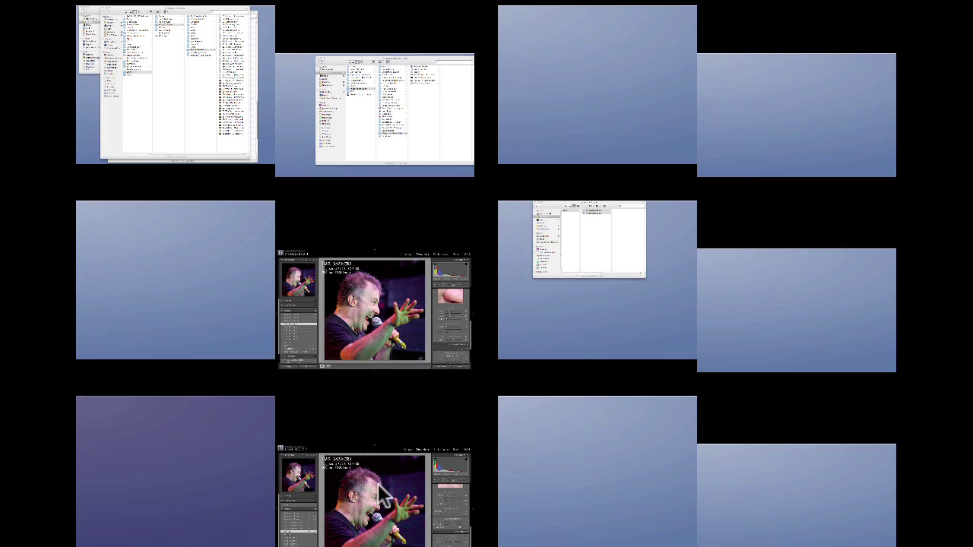
click(384, 492)
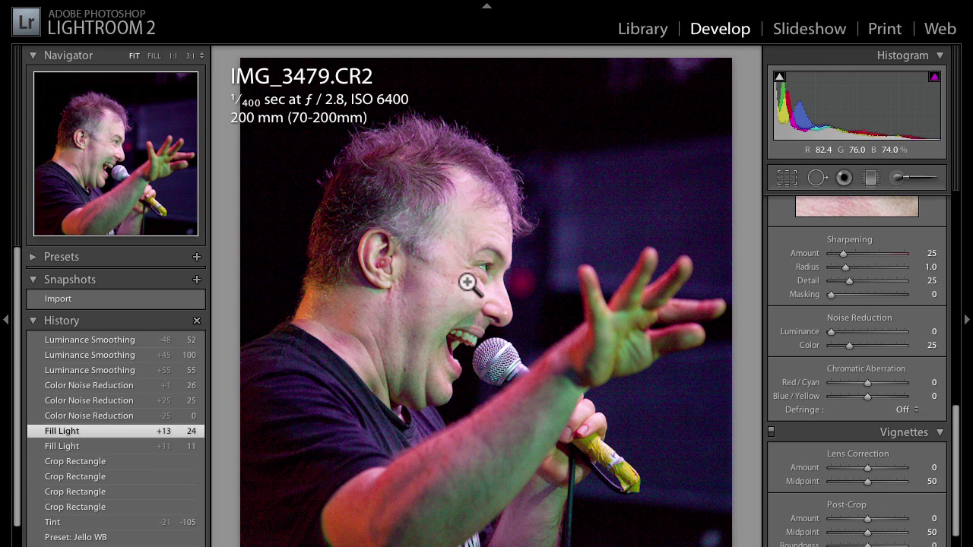
click(486, 268)
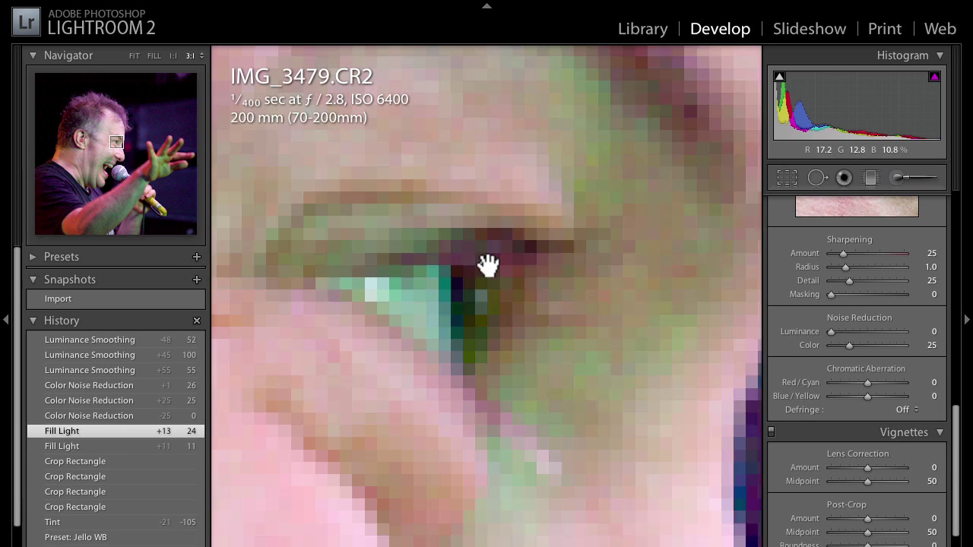
drag(495, 260, 491, 363)
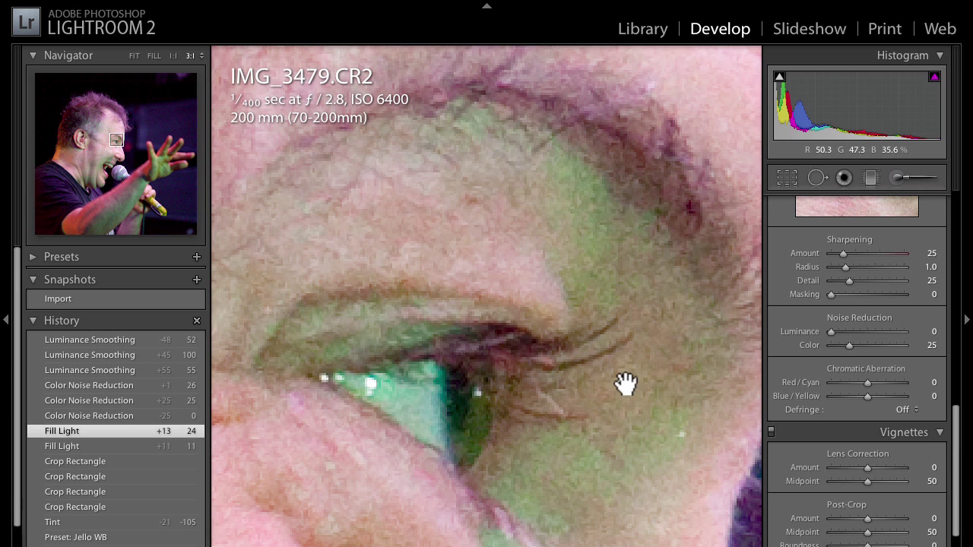
drag(956, 470, 917, 223)
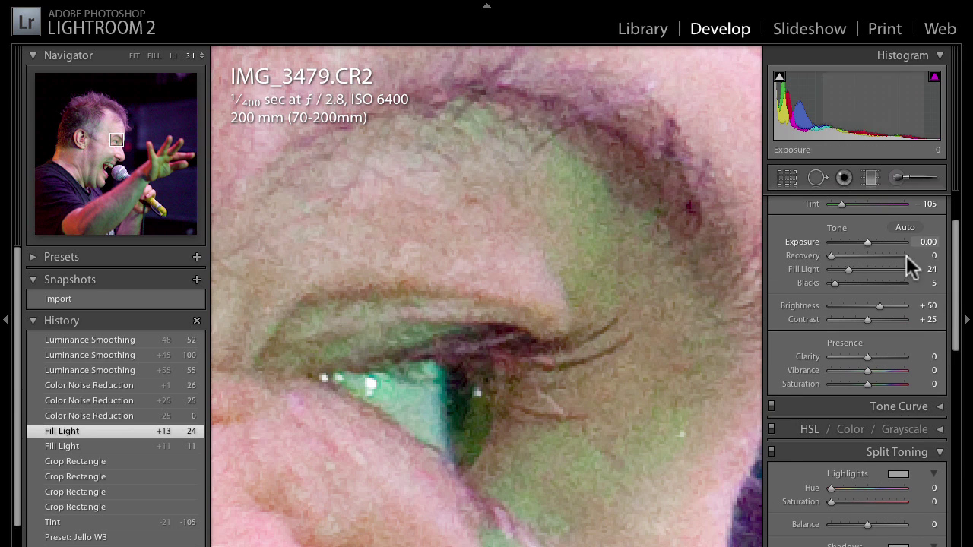
- Scroll to the Detail panel and drag Noise Reduction Color from 25 to 0
drag(951, 261, 940, 382)
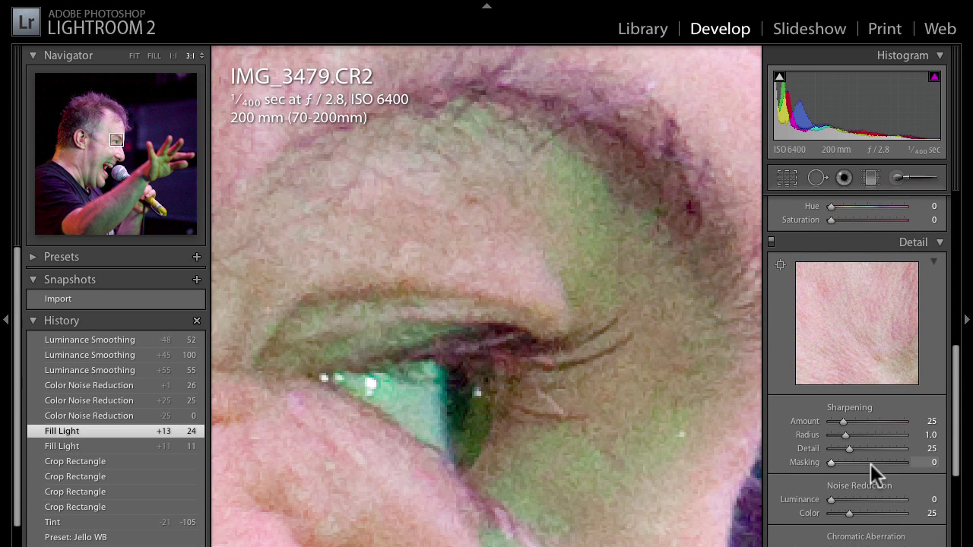
drag(960, 409, 958, 436)
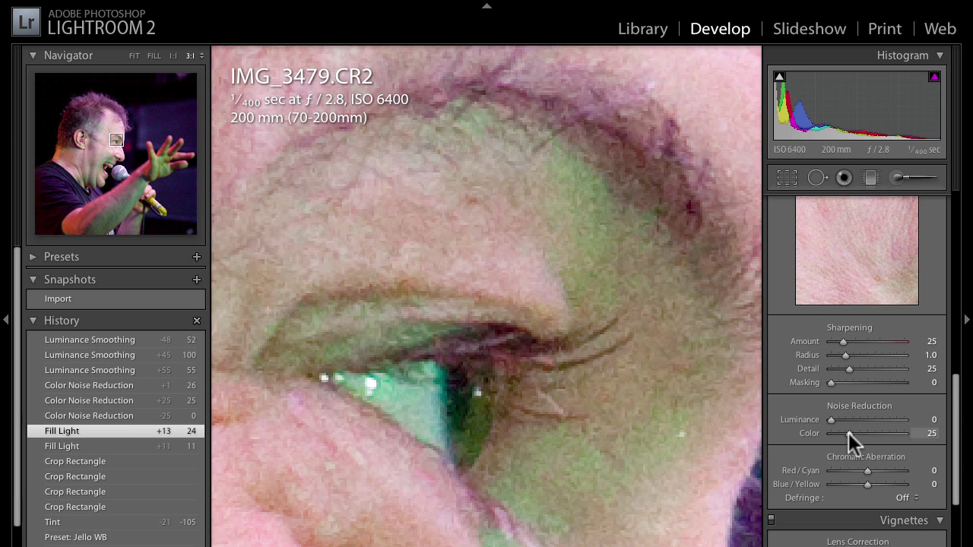
drag(849, 433, 815, 434)
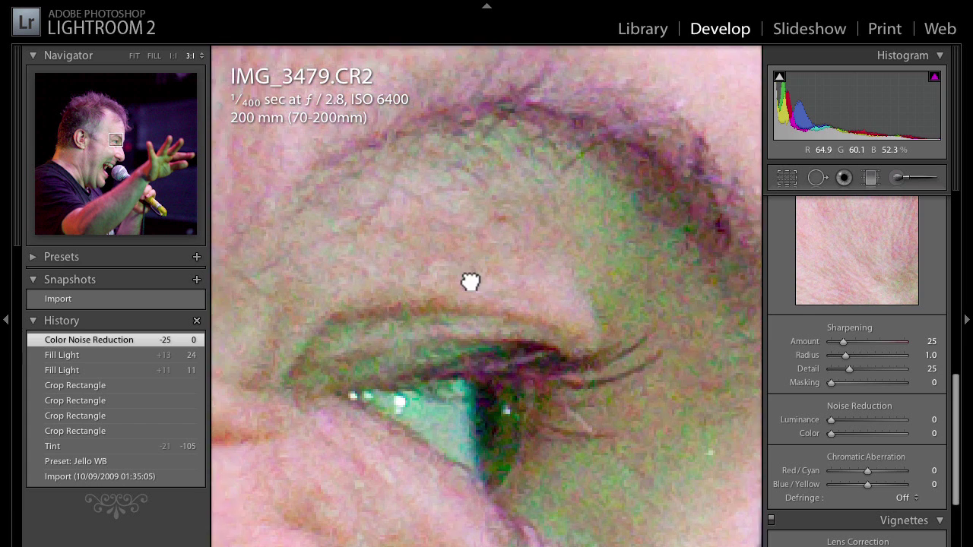
- Pan the close-up toward the eyebrow and raise Noise Reduction Color to 31
drag(469, 281, 530, 403)
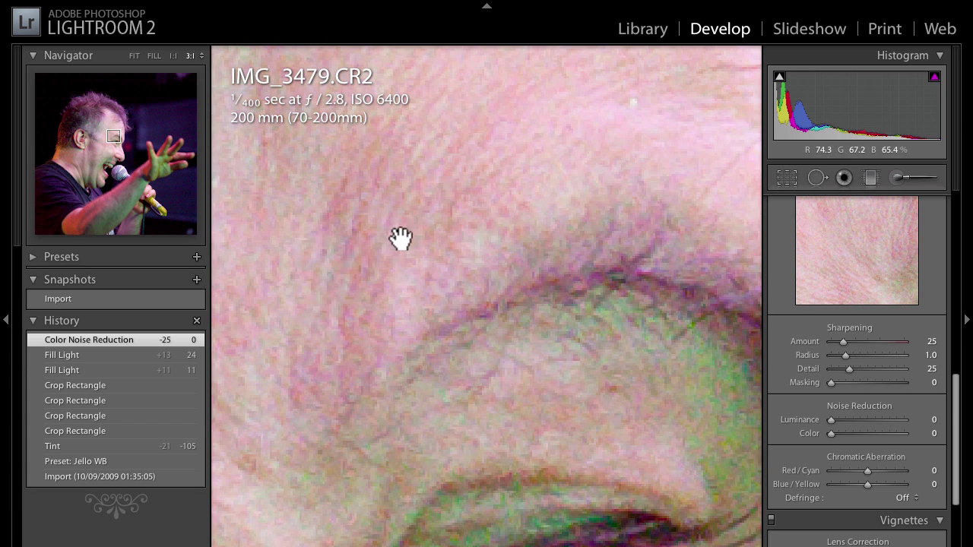
drag(447, 261, 487, 307)
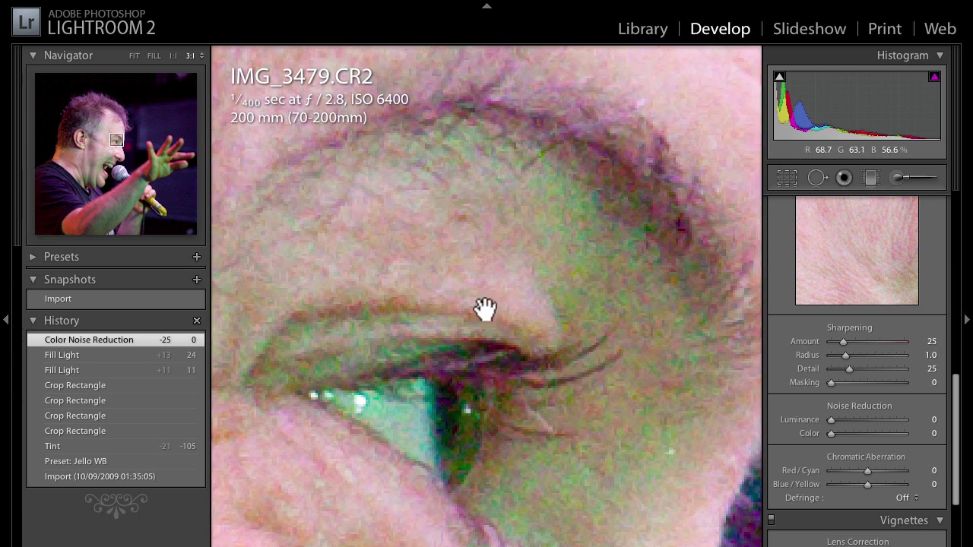
click(849, 432)
mouse_move(849, 430)
mouse_down()
mouse_move(819, 431)
mouse_move(871, 435)
mouse_move(827, 435)
mouse_move(853, 435)
mouse_up()
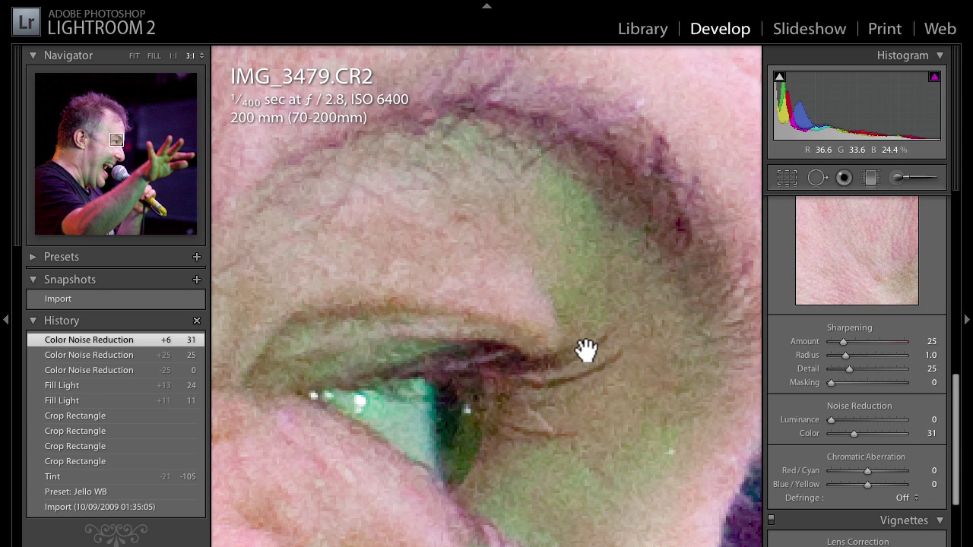
drag(487, 120, 530, 311)
drag(505, 137, 539, 358)
drag(509, 407, 505, 141)
drag(537, 358, 571, 271)
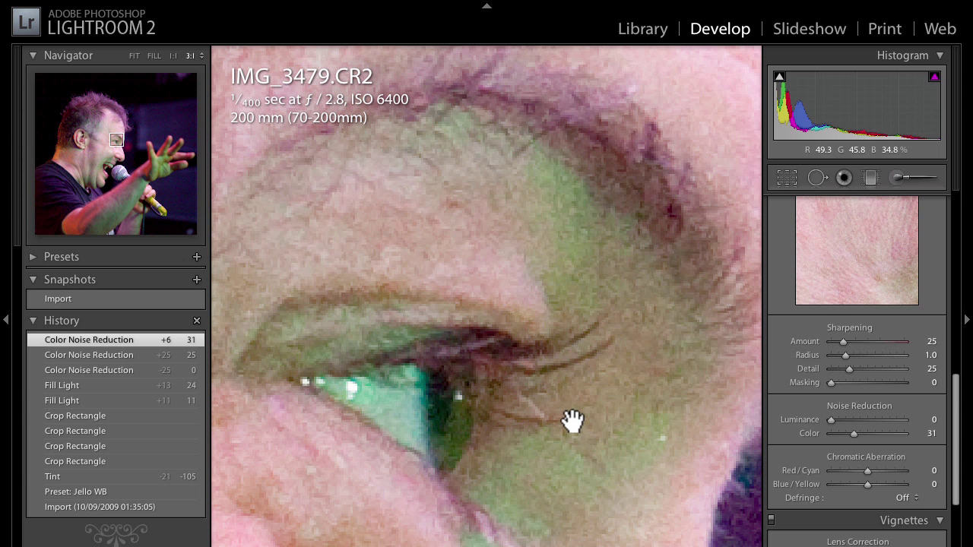
drag(583, 433, 581, 429)
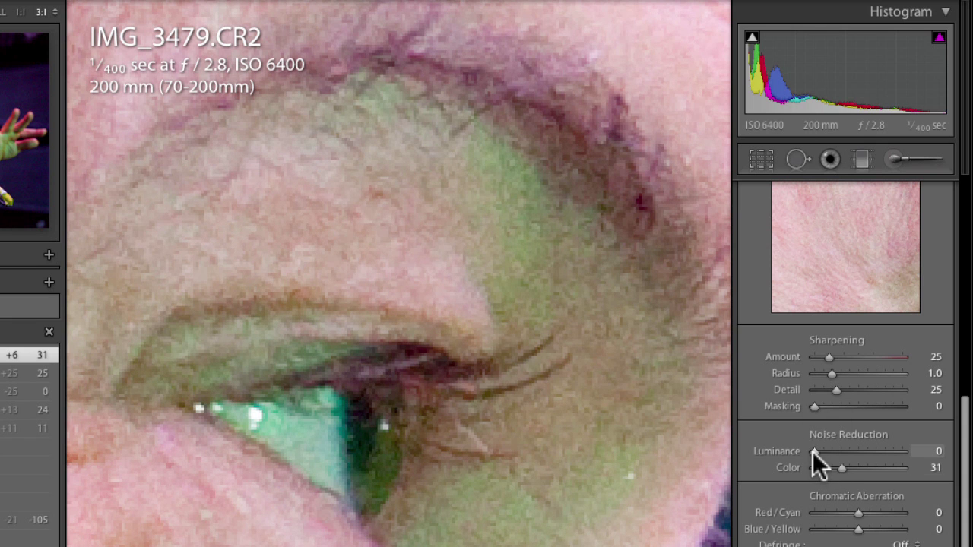
- Push Luminance noise reduction up to 97, then pan the close-up onto the cheek skin
drag(814, 451, 863, 452)
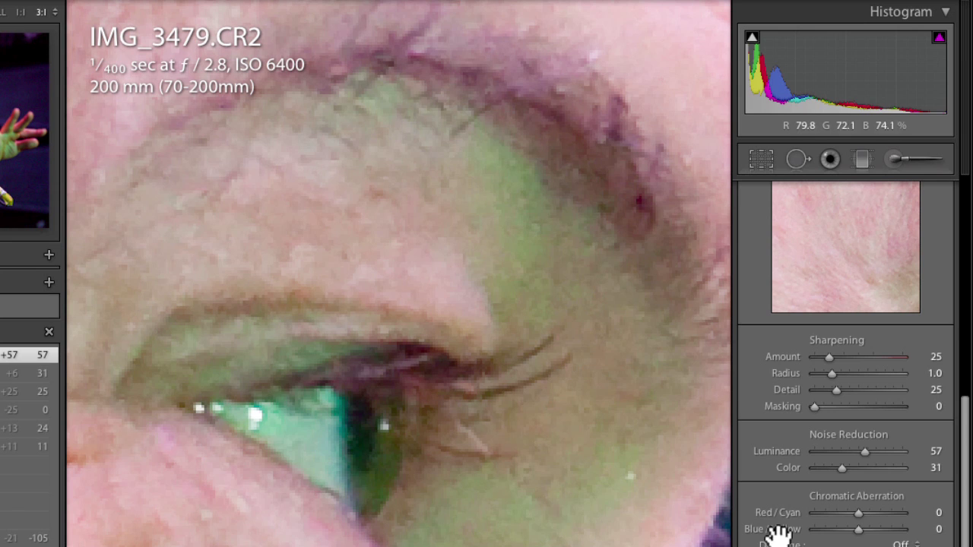
drag(866, 450, 899, 453)
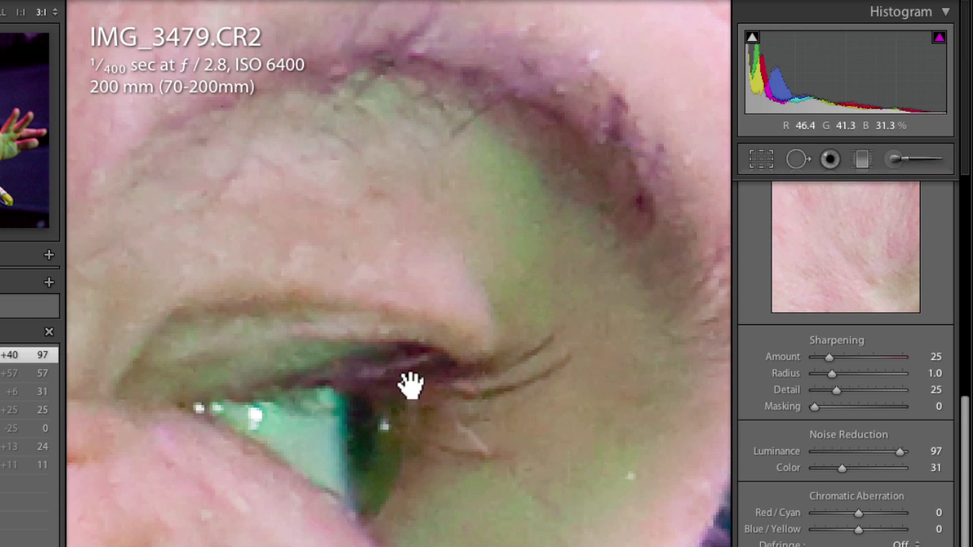
drag(296, 228, 344, 280)
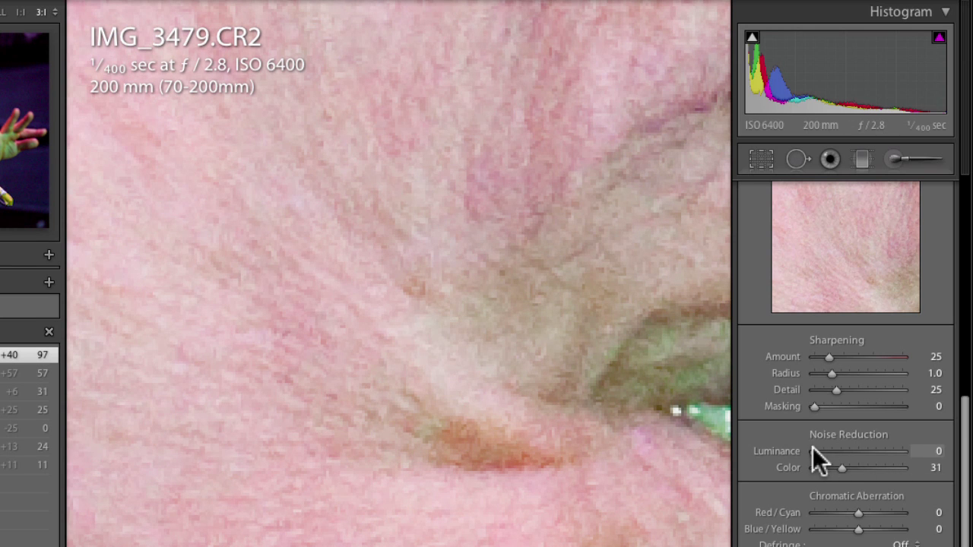
- On the cheek close-up, try Luminance noise reduction at 100, then 39, then 84
drag(354, 449, 456, 267)
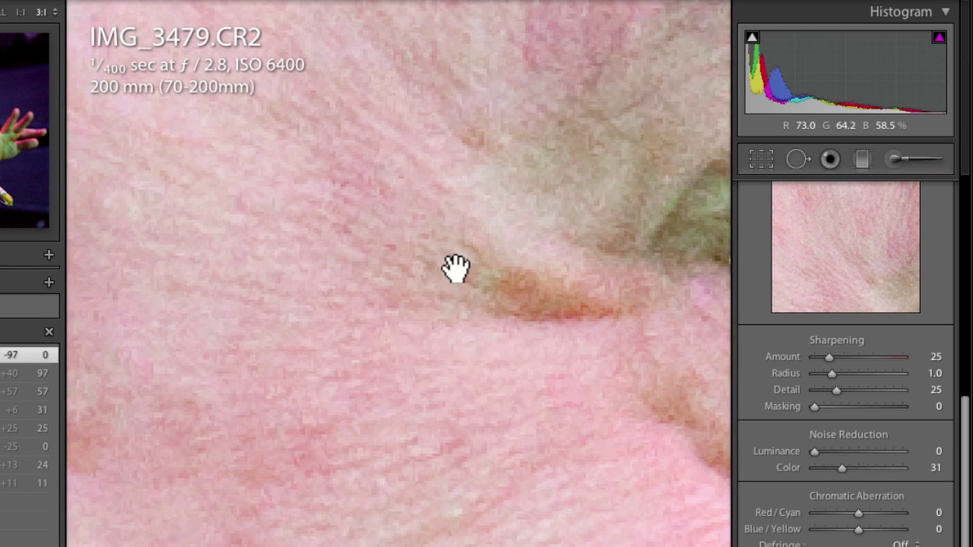
drag(546, 376, 406, 463)
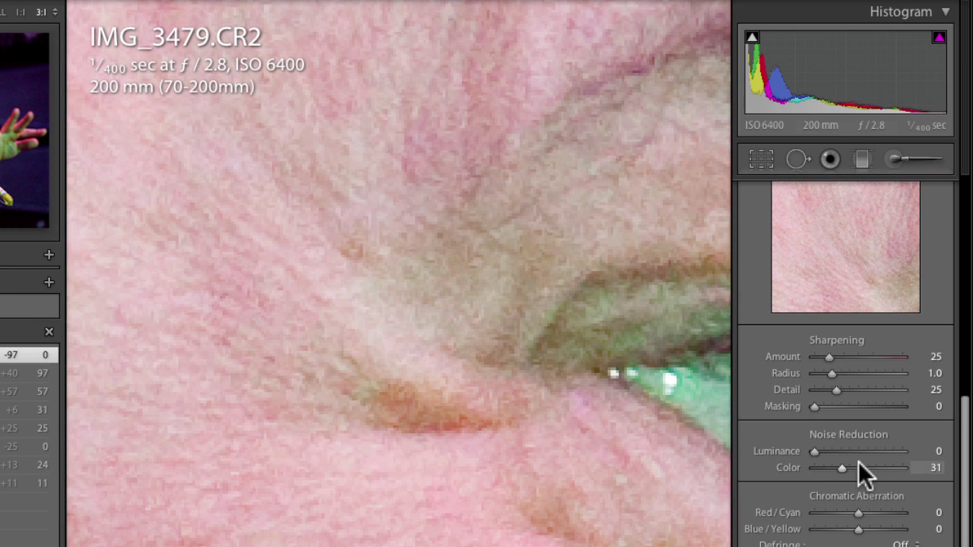
click(910, 455)
drag(213, 397, 322, 289)
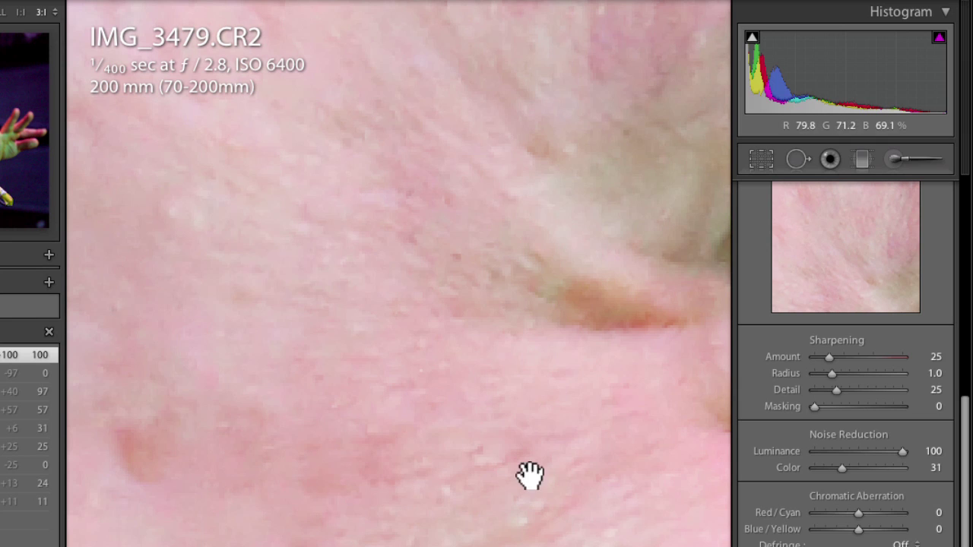
drag(901, 452, 798, 453)
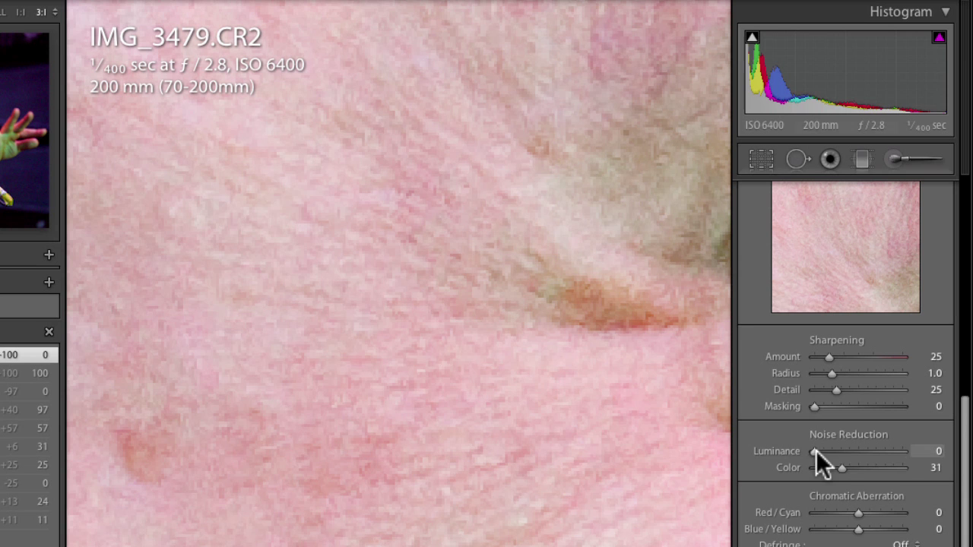
drag(865, 450, 890, 452)
- At 1:1 on the eye and forehead, try Luminance at 72, then back at 100
drag(448, 403, 278, 491)
drag(437, 504, 454, 491)
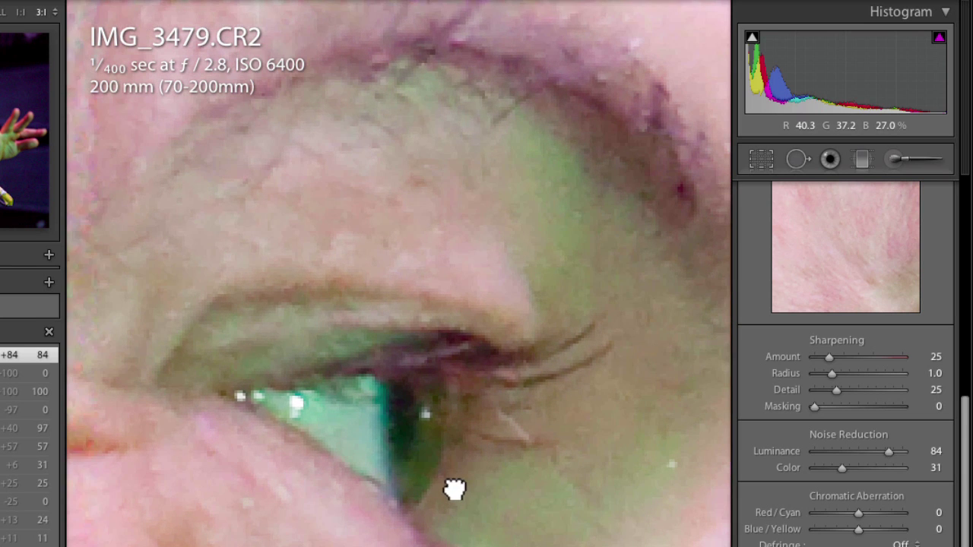
click(20, 12)
drag(202, 261, 284, 332)
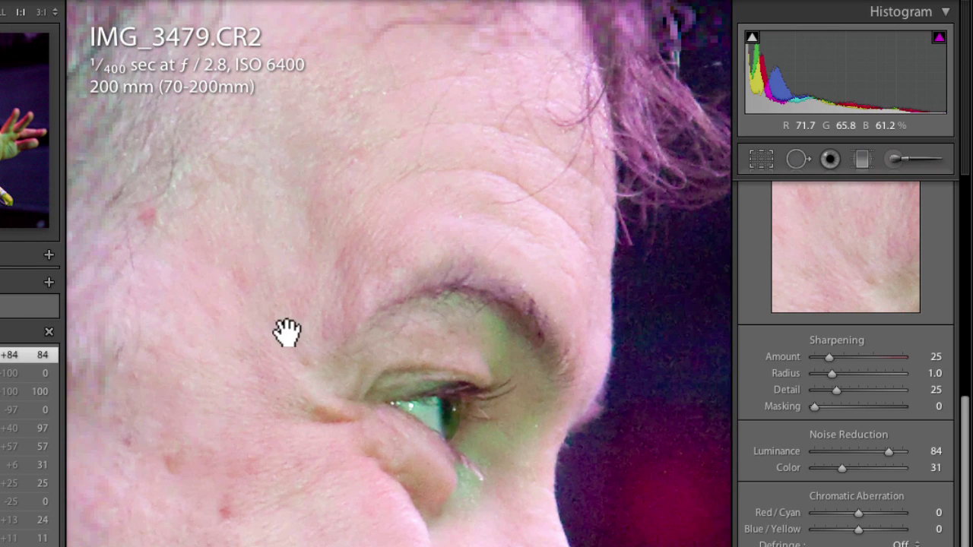
drag(373, 343, 388, 342)
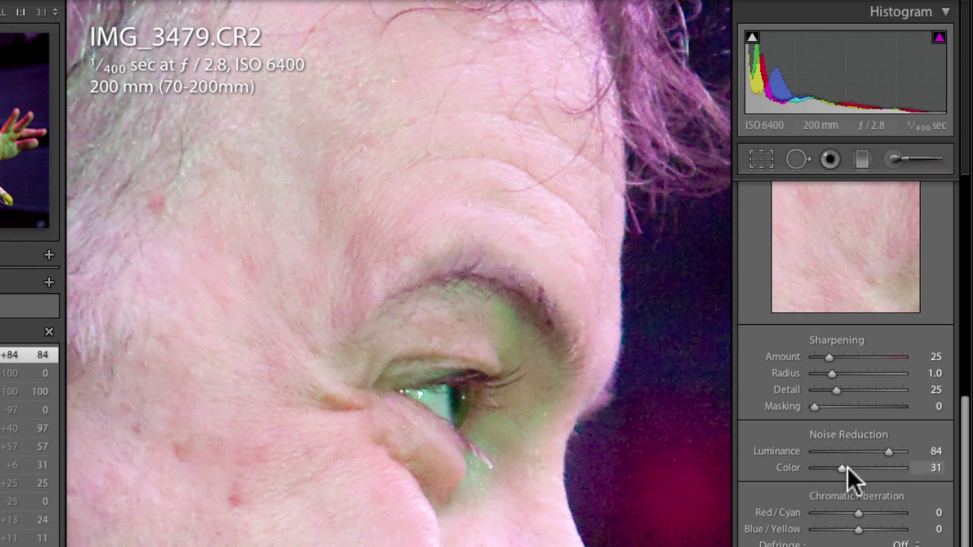
drag(886, 450, 877, 449)
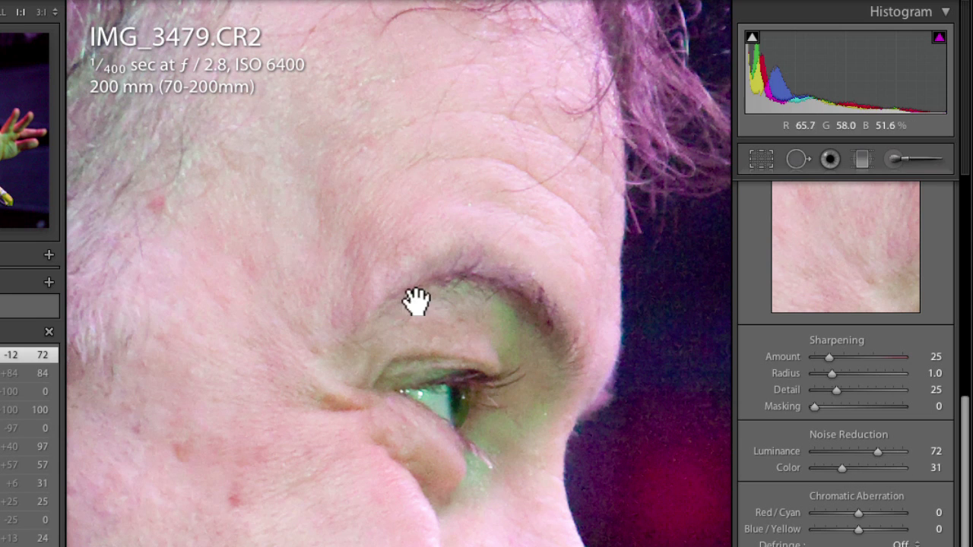
drag(874, 451, 917, 456)
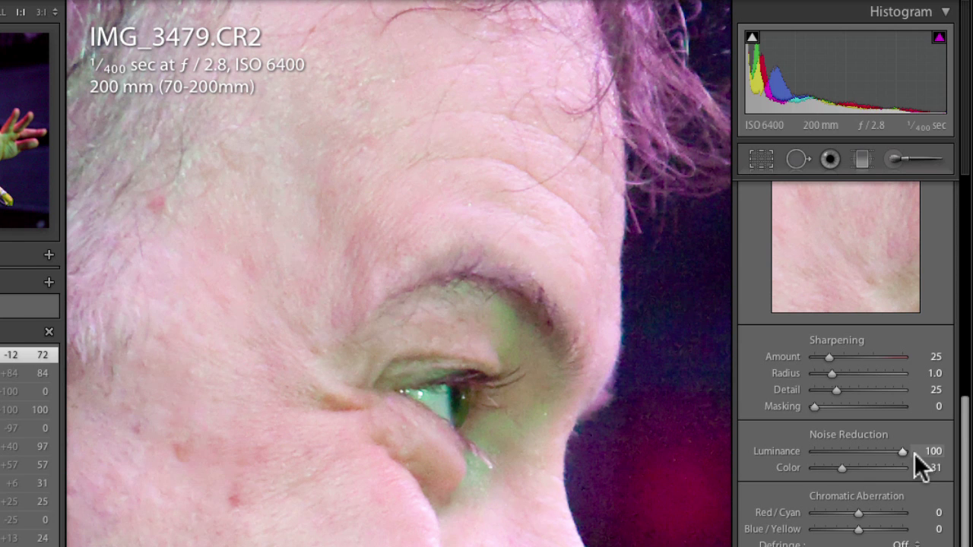
- Zoom out to the whole photo and back in, centring the singer's eye
scroll(381, 304, down, 15)
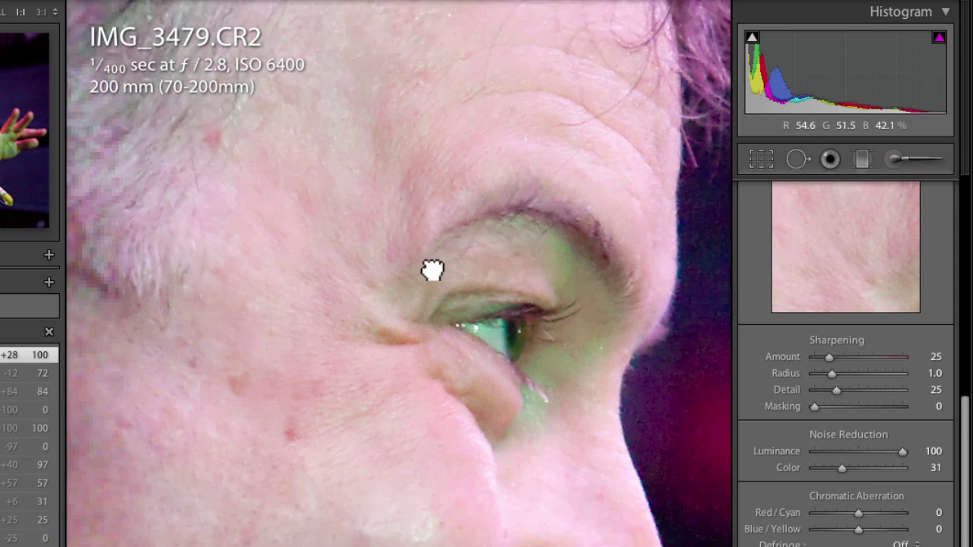
scroll(423, 248, up, 12)
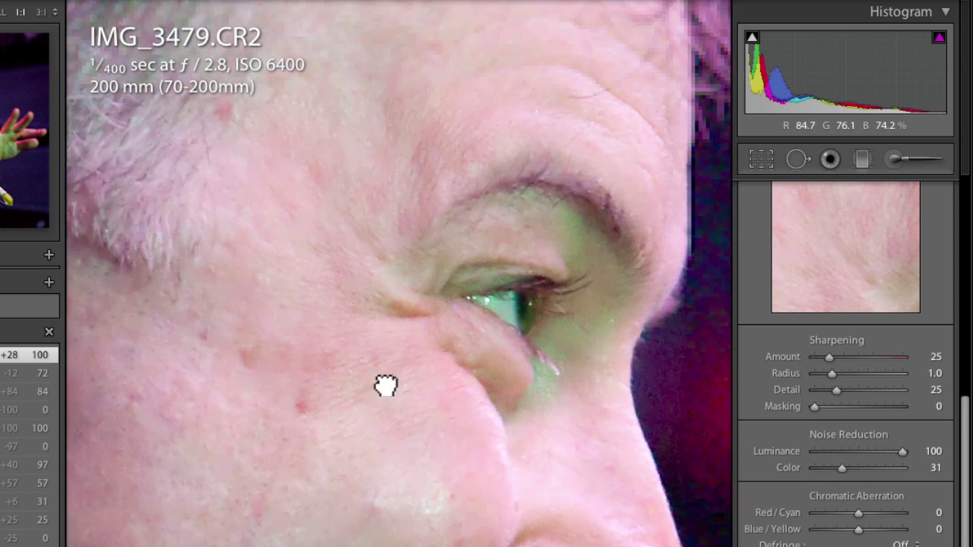
scroll(413, 372, right, 5)
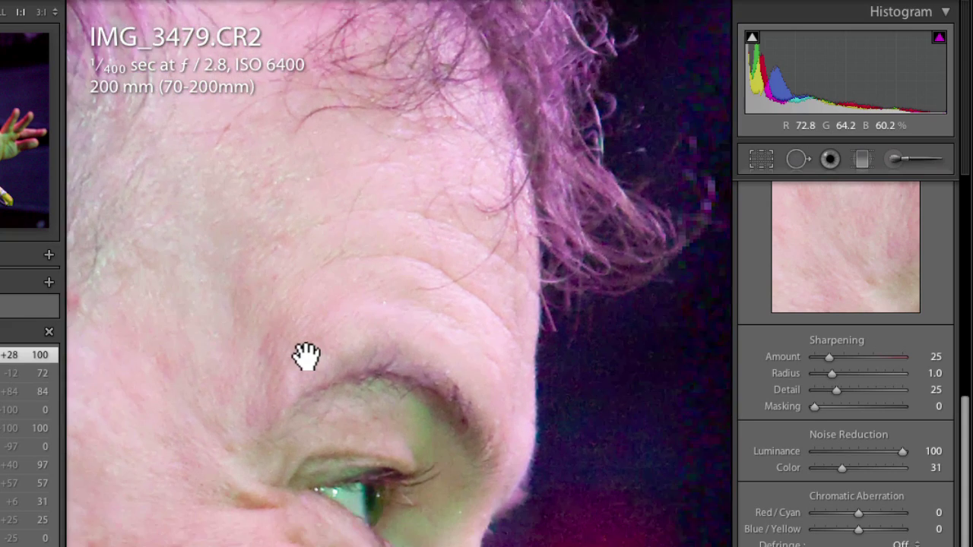
drag(312, 363, 319, 276)
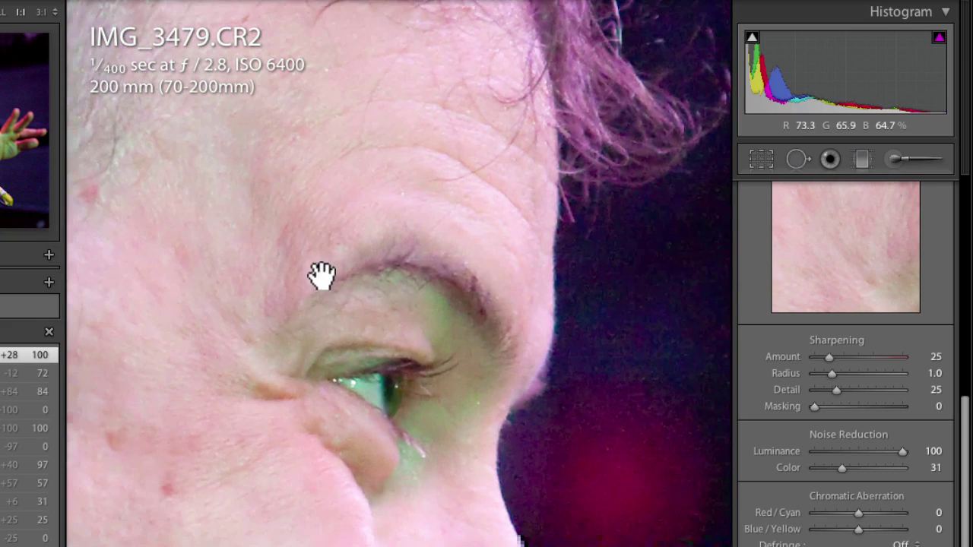
click(363, 386)
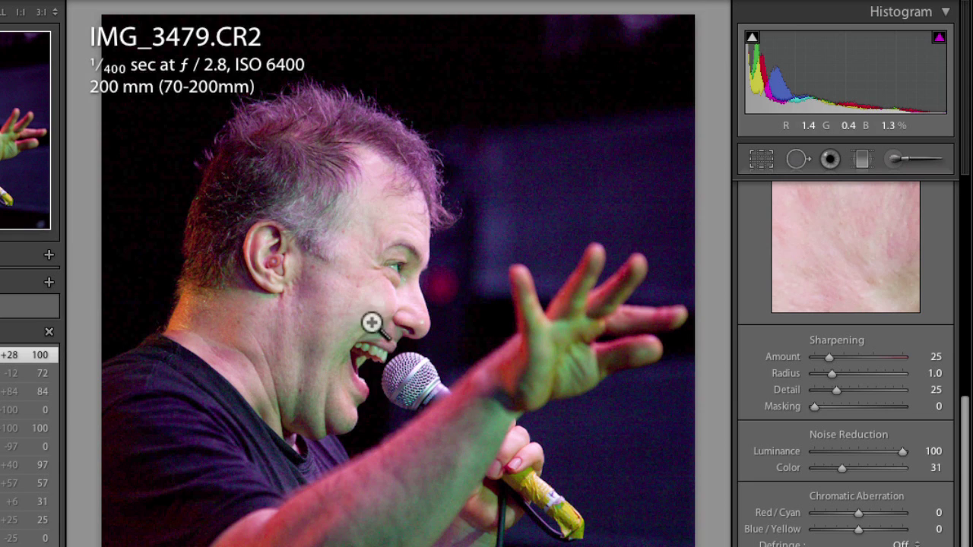
click(376, 278)
drag(376, 217, 378, 308)
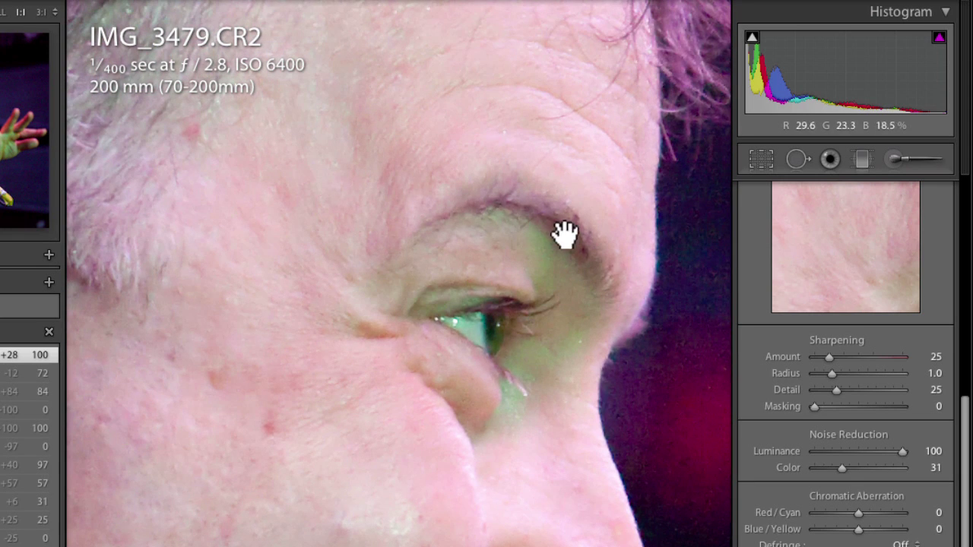
- Lower Luminance noise reduction to 51 and inspect the eye's corner at 3:1
drag(861, 450, 858, 447)
click(42, 11)
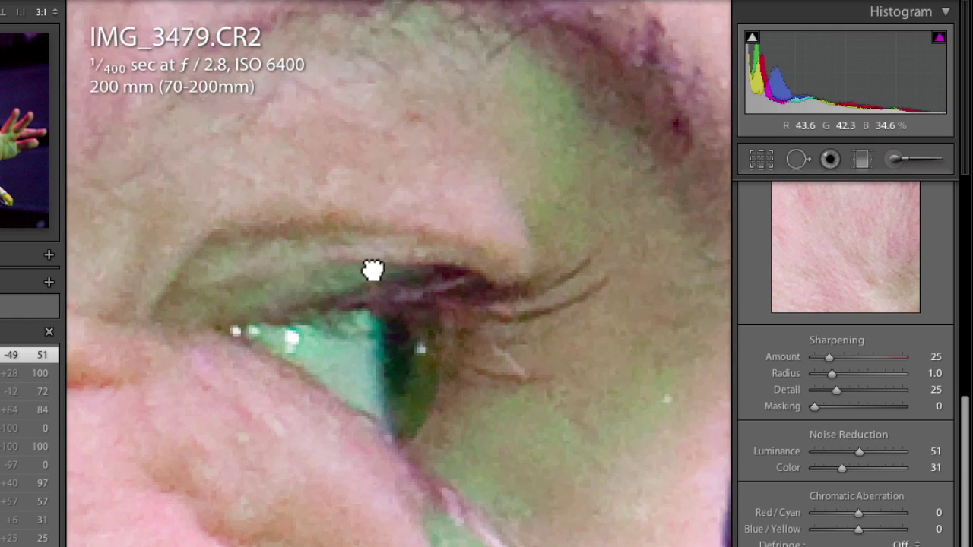
drag(372, 270, 351, 331)
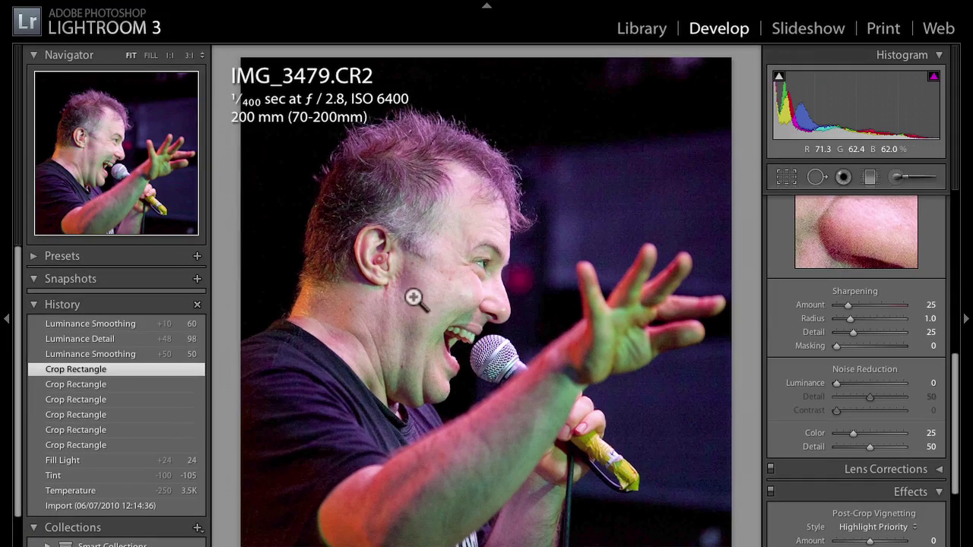
- Zoom to 3:1 on the eyebrow and eye, and raise Luminance noise reduction from 0 to 52
click(478, 266)
drag(480, 245, 398, 286)
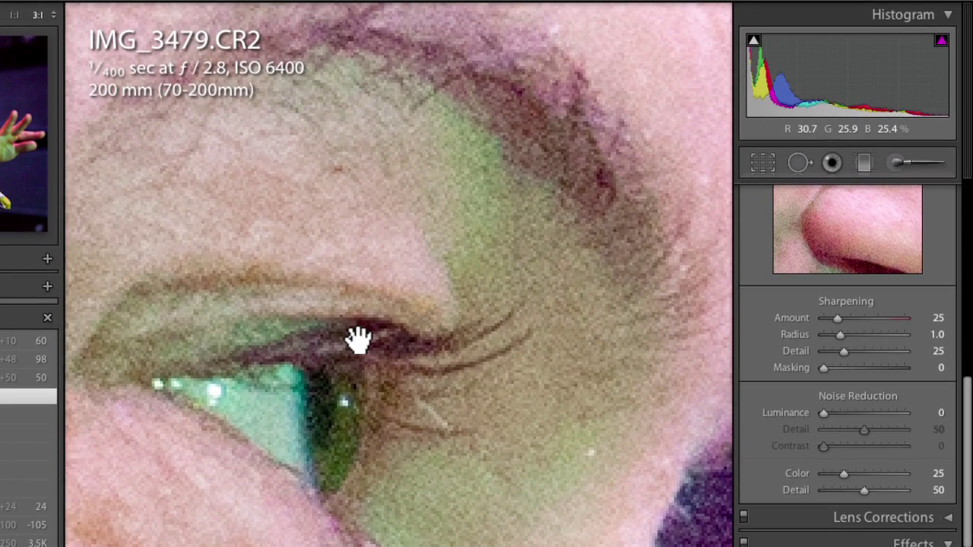
drag(375, 238, 390, 256)
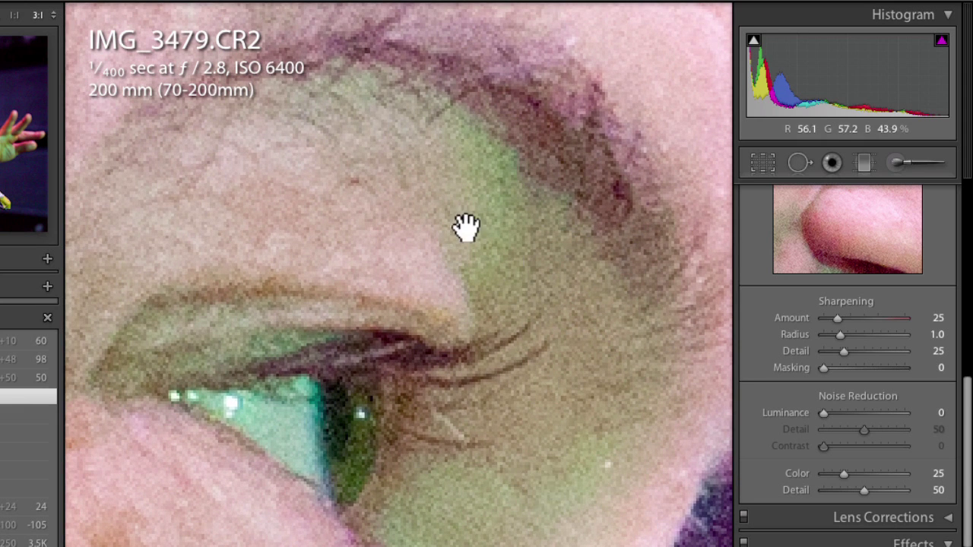
mouse_move(534, 487)
mouse_down()
mouse_move(543, 456)
mouse_move(541, 489)
mouse_up()
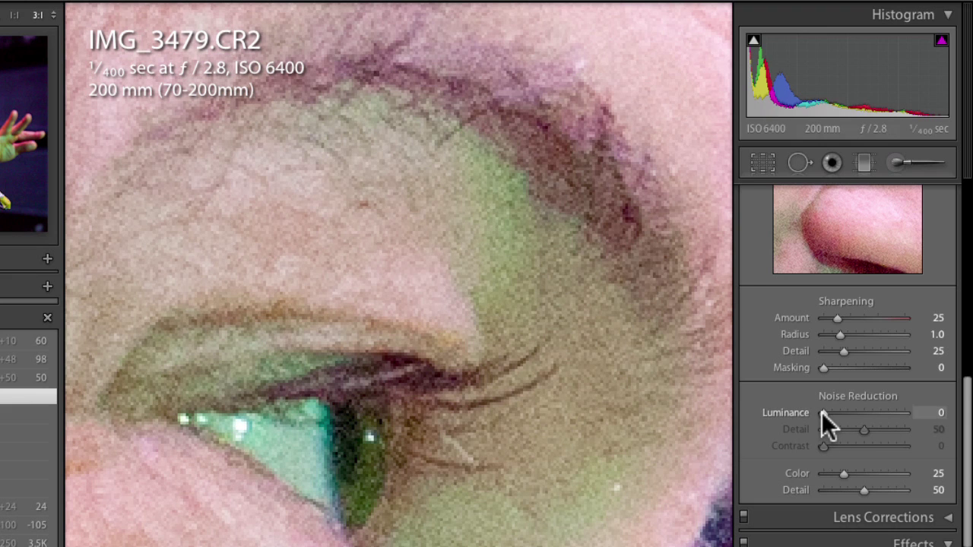
drag(823, 412, 863, 412)
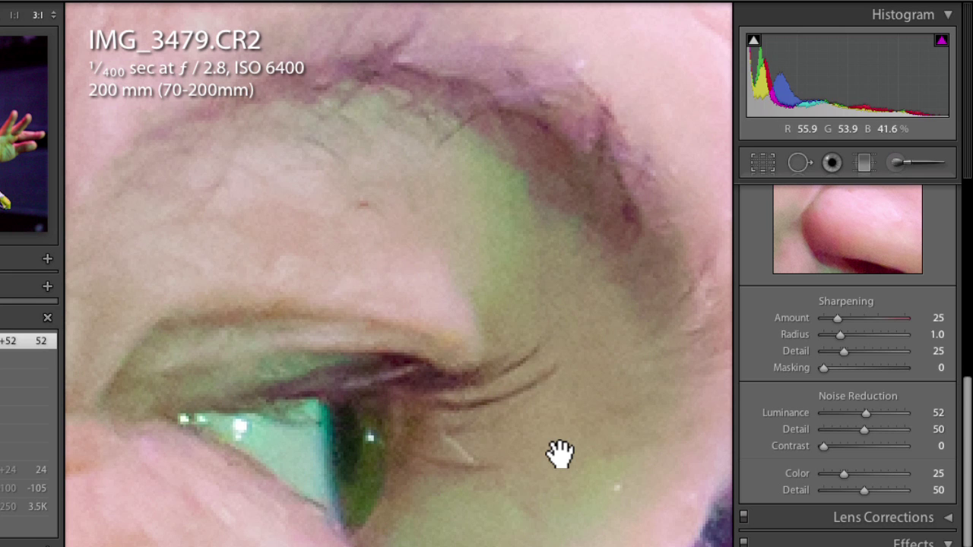
- Pan onto the cheek and compare Luminance noise reduction at 0 before returning it to 50
drag(504, 406, 547, 428)
drag(159, 447, 542, 226)
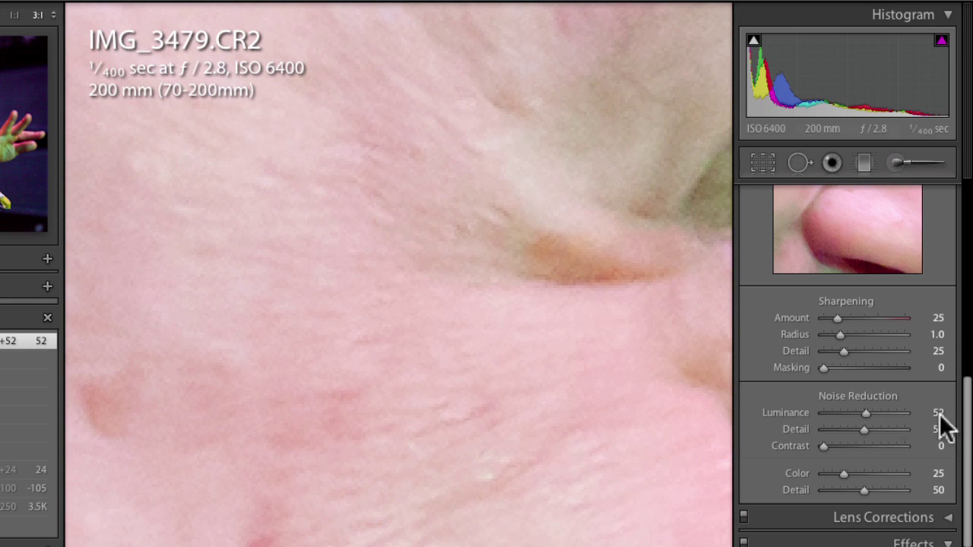
drag(865, 413, 788, 414)
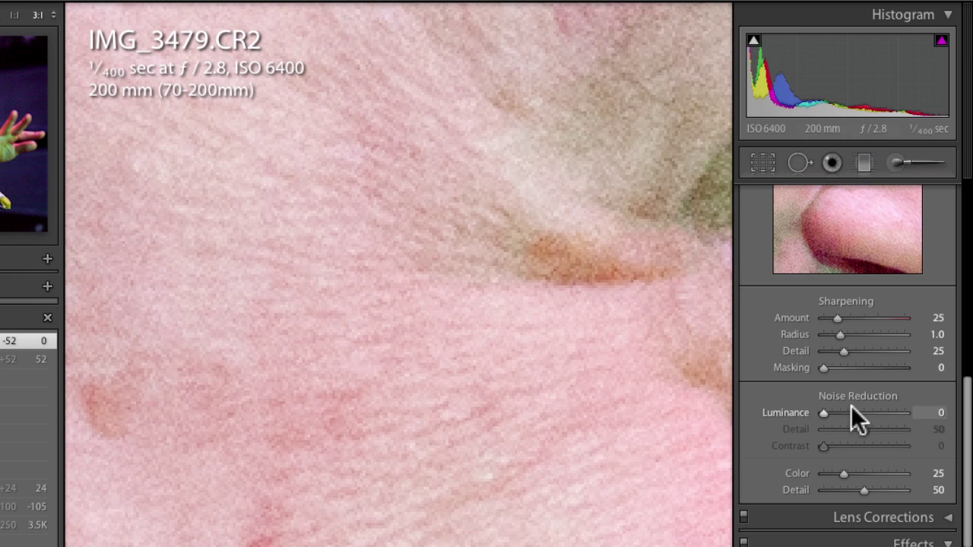
drag(825, 410, 864, 411)
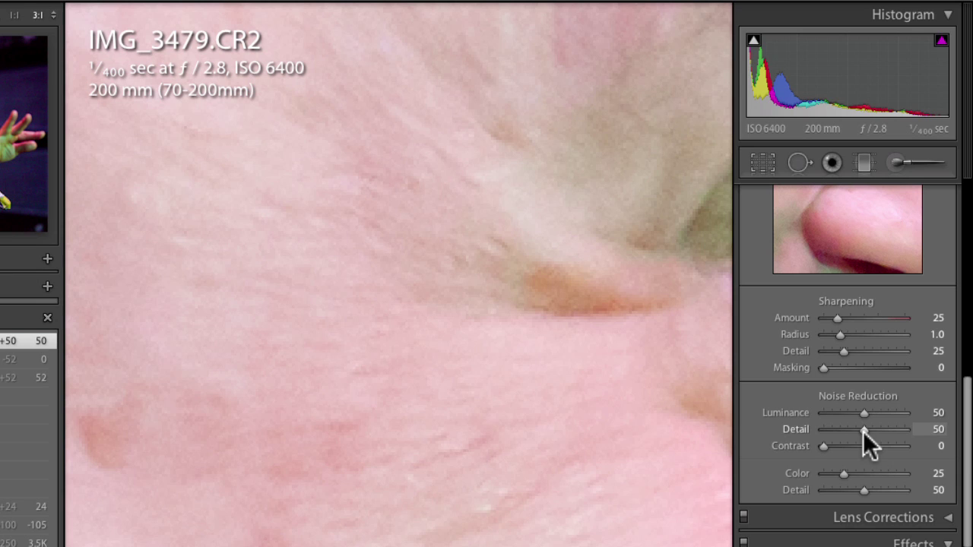
- Raise Noise Reduction Detail to 100 and pan across the cheek skin
drag(863, 431, 922, 429)
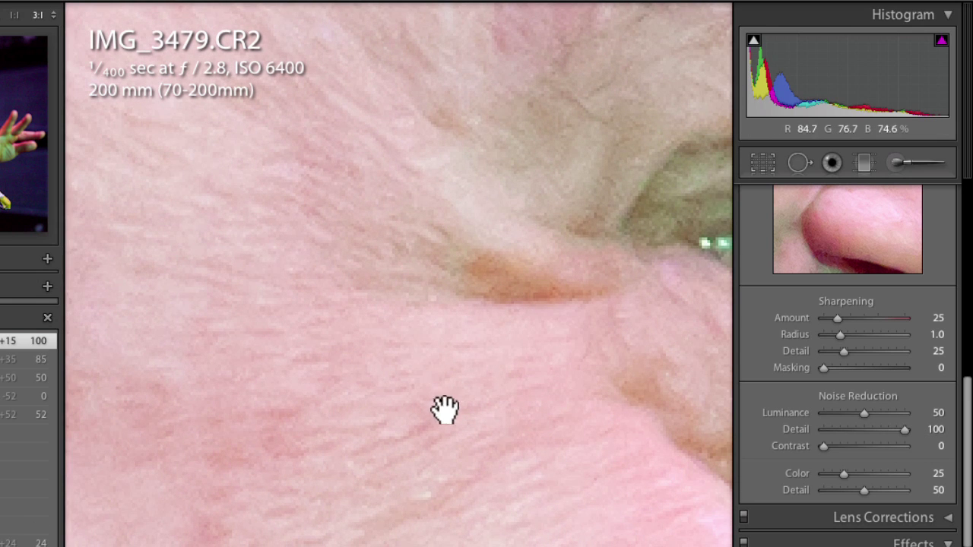
drag(444, 488, 517, 343)
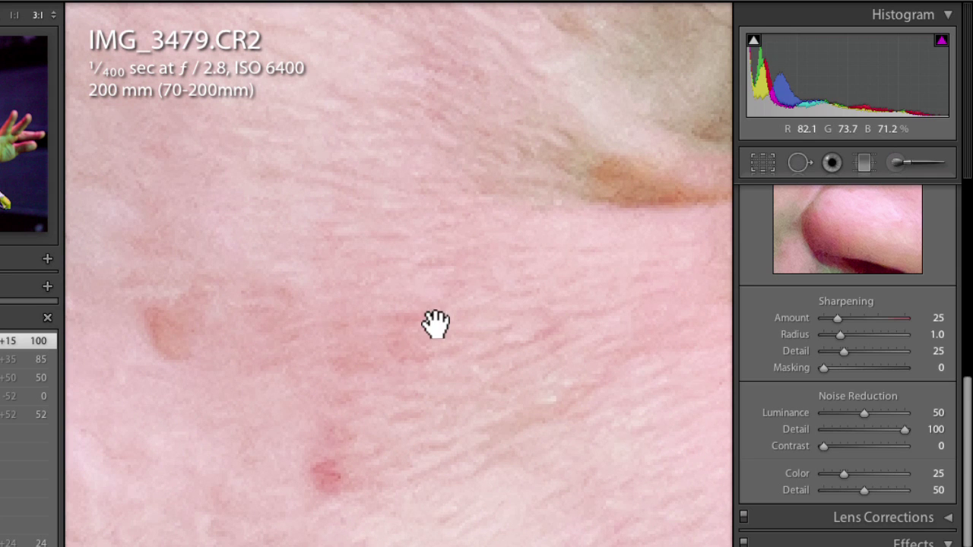
drag(430, 263, 435, 301)
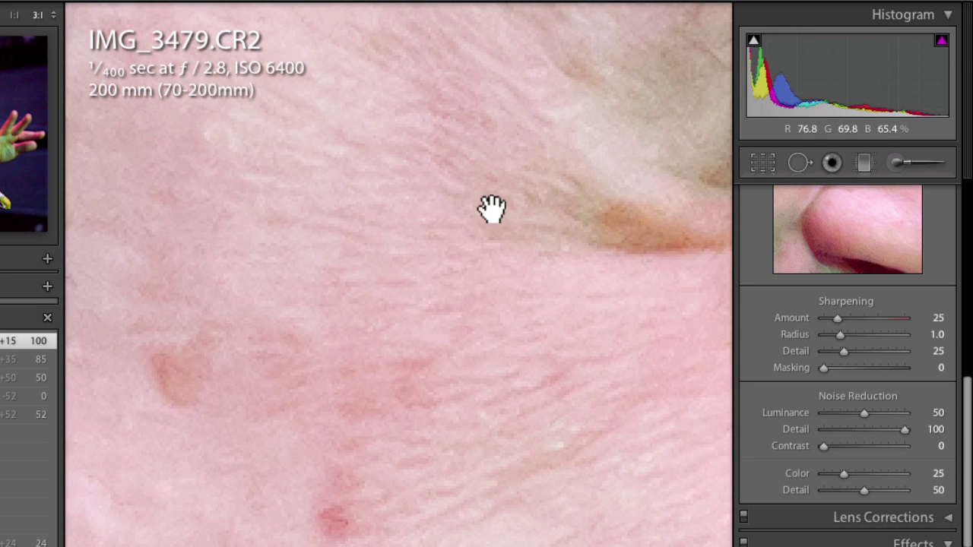
drag(491, 208, 500, 237)
click(504, 246)
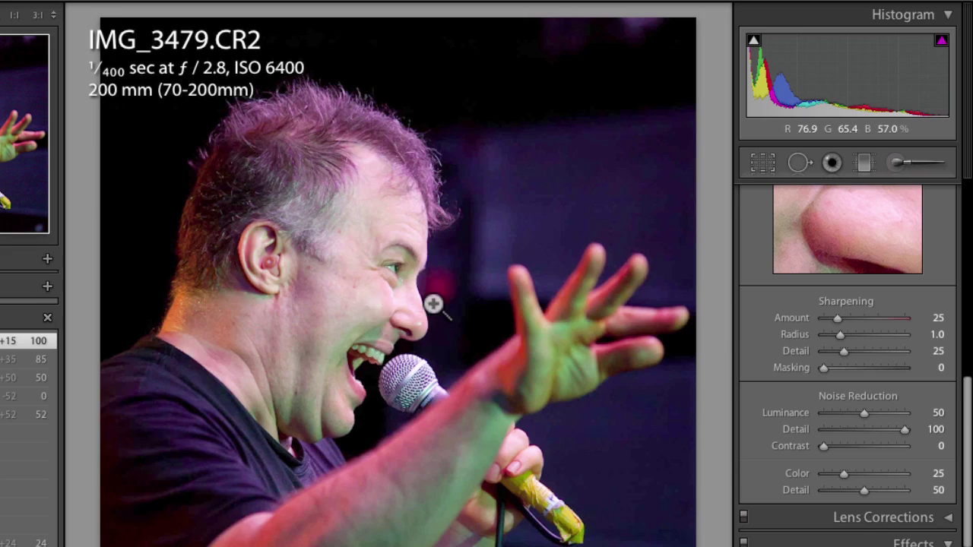
click(393, 275)
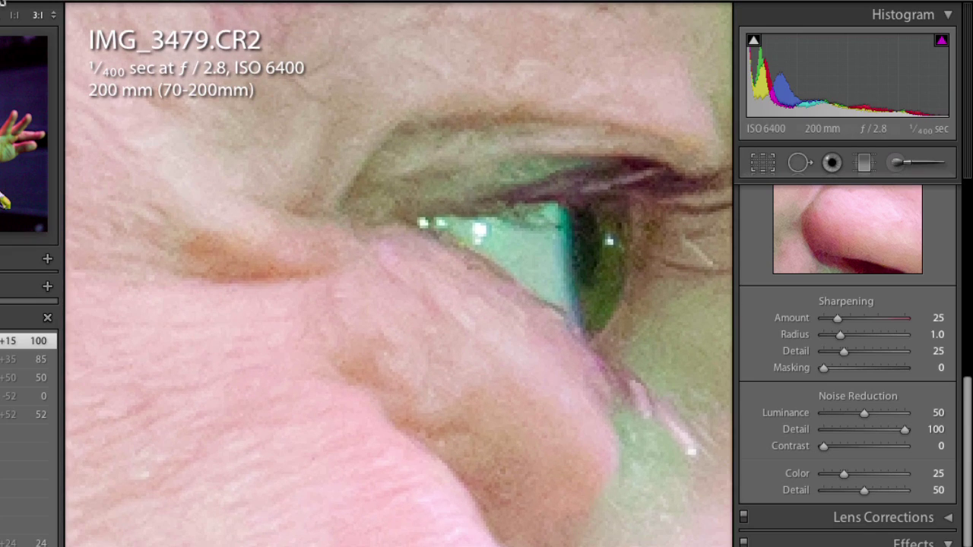
click(13, 14)
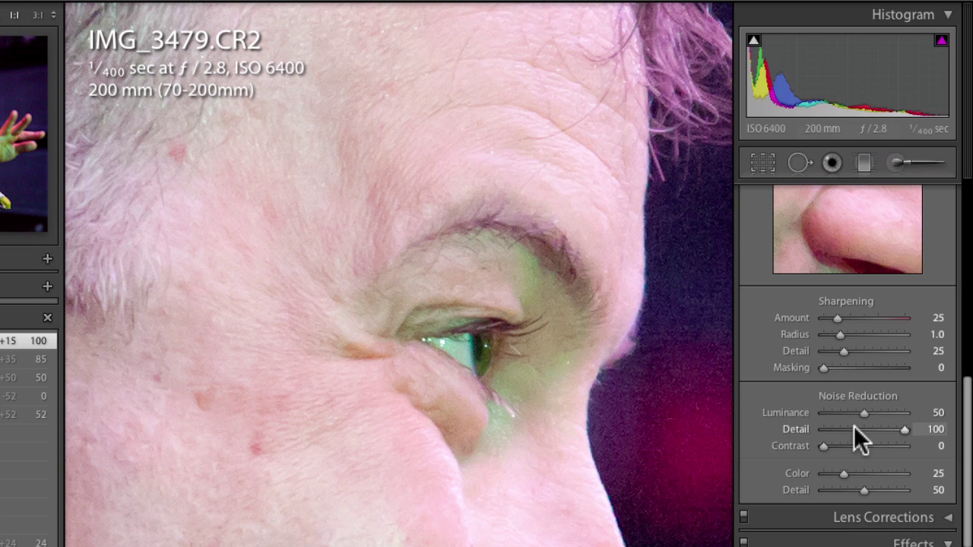
drag(862, 409, 881, 410)
drag(430, 291, 456, 352)
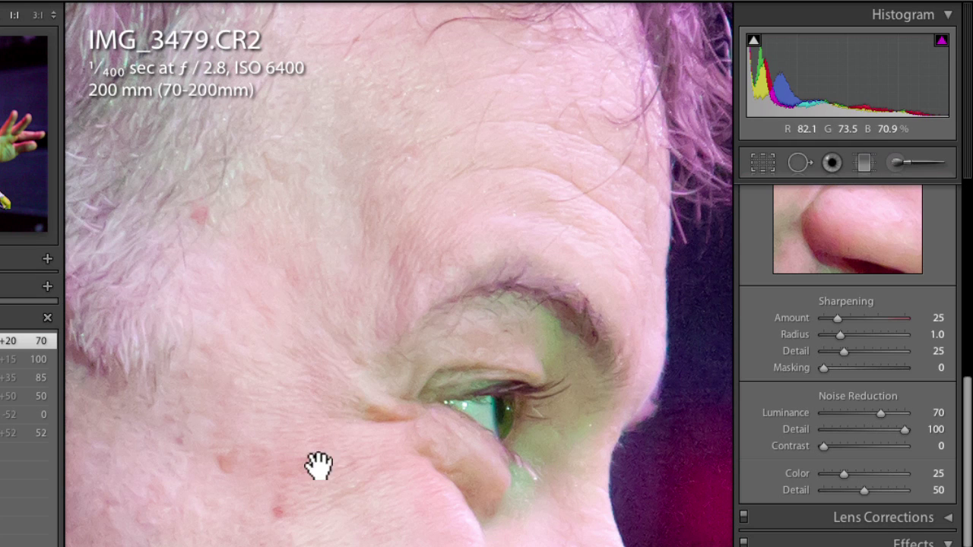
drag(879, 416, 862, 412)
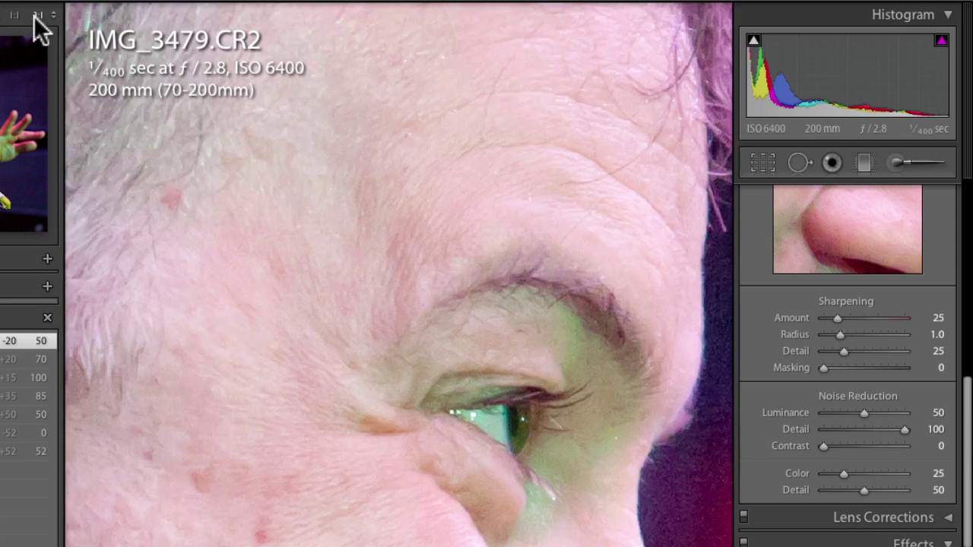
- Zoom closer on the eye, drop Noise Reduction Detail to 86 and raise Luminance to 63
click(38, 15)
scroll(319, 315, right, 8)
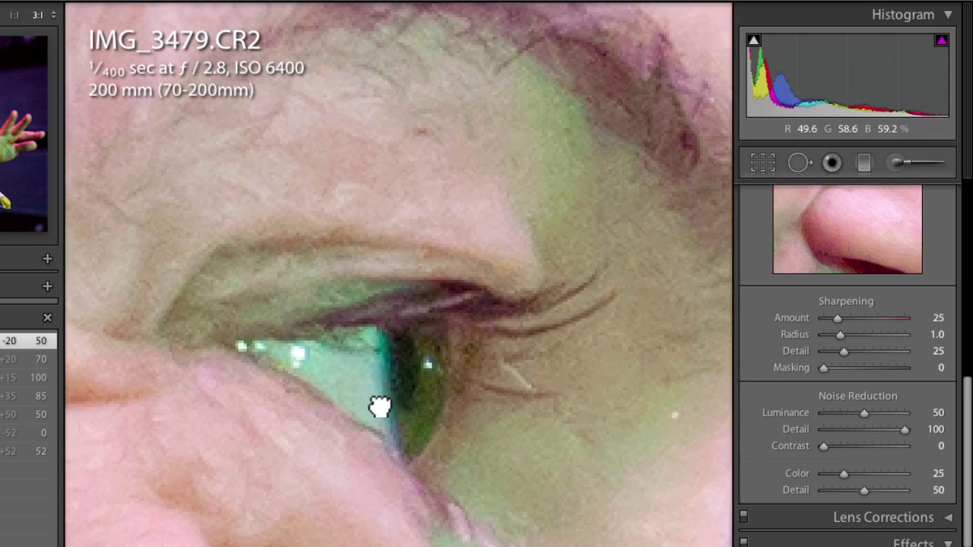
drag(380, 406, 377, 433)
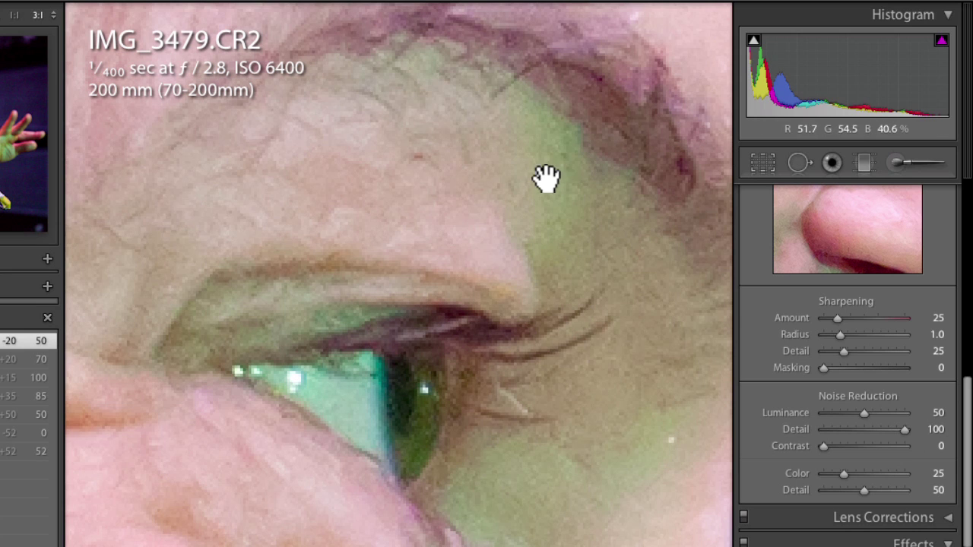
drag(905, 428, 891, 433)
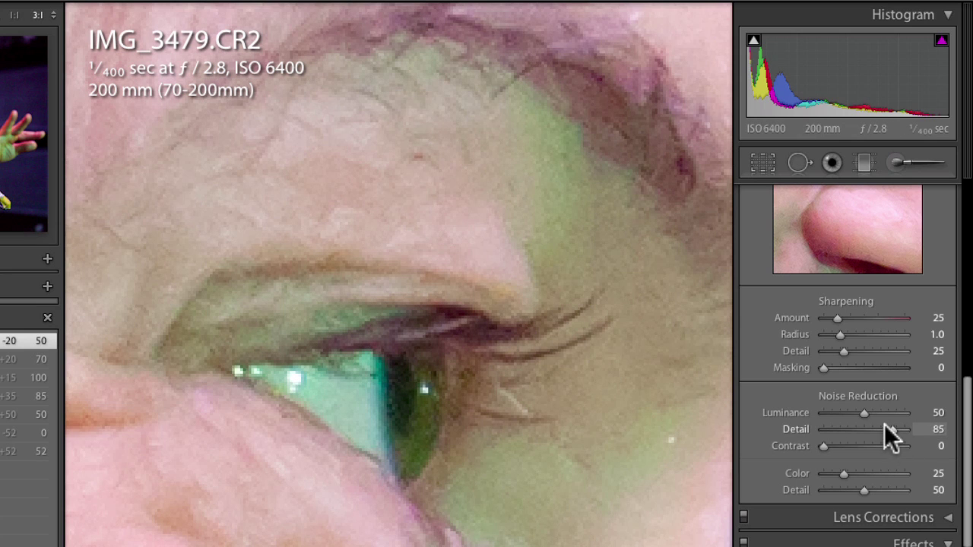
click(897, 426)
drag(867, 411, 869, 412)
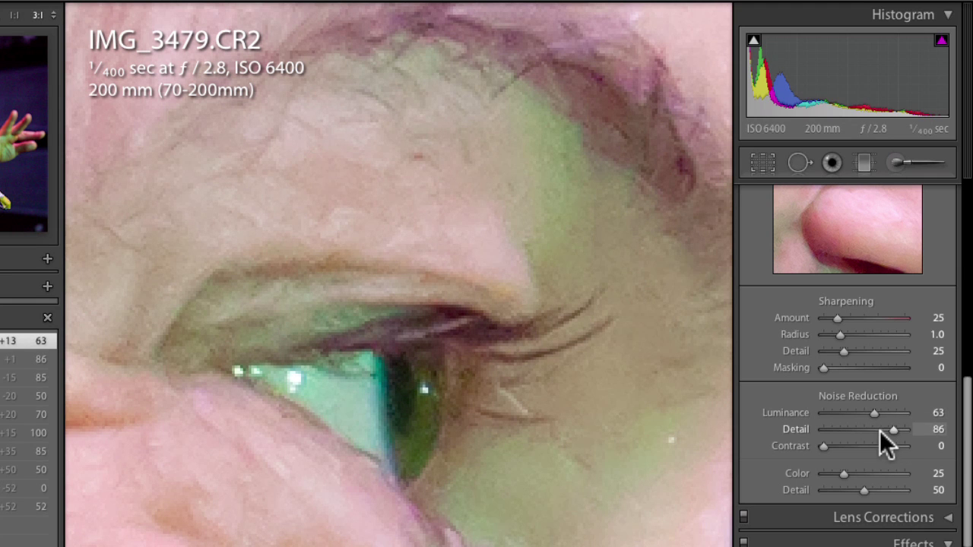
- Return Noise Reduction Detail to 100 and recentre the eye in the close-up
drag(558, 373, 581, 401)
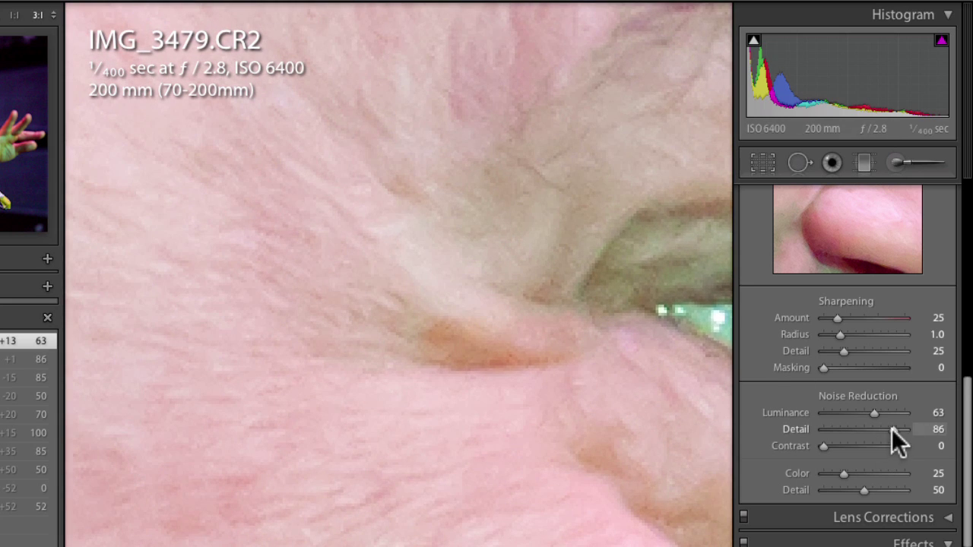
drag(910, 430, 912, 430)
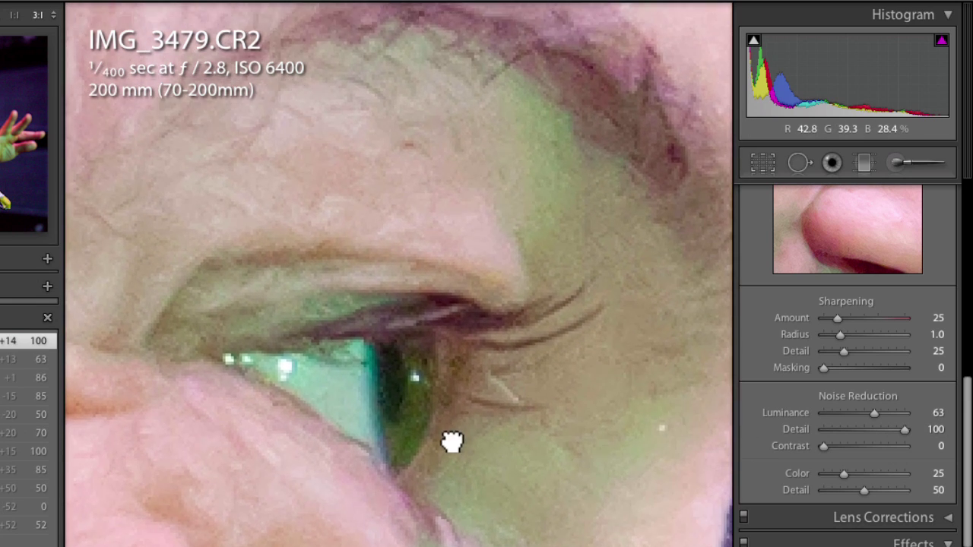
drag(452, 441, 396, 486)
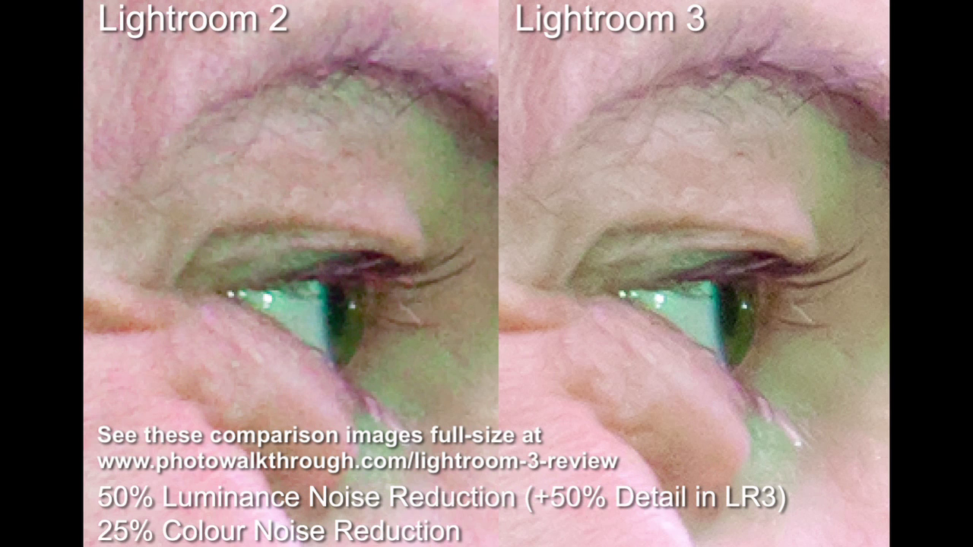
mouse_move(567, 502)
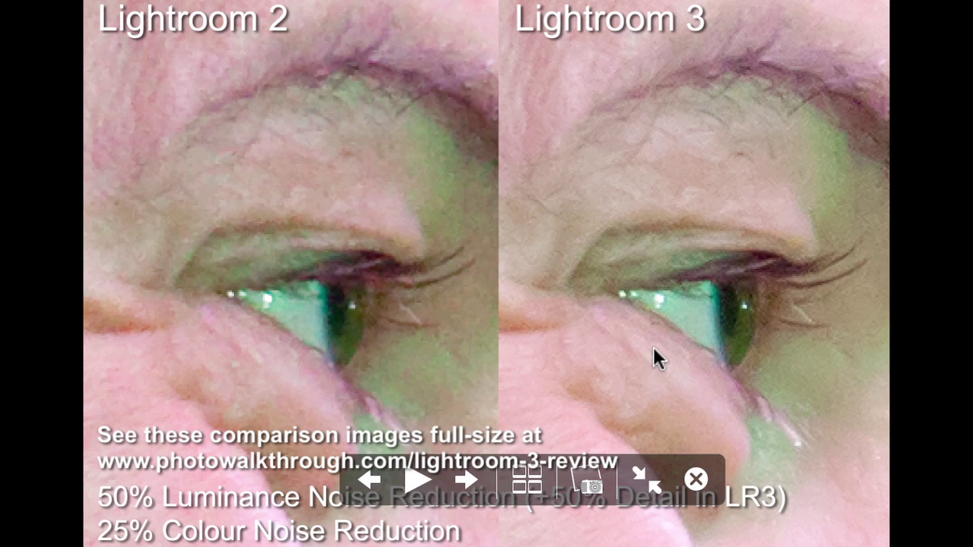